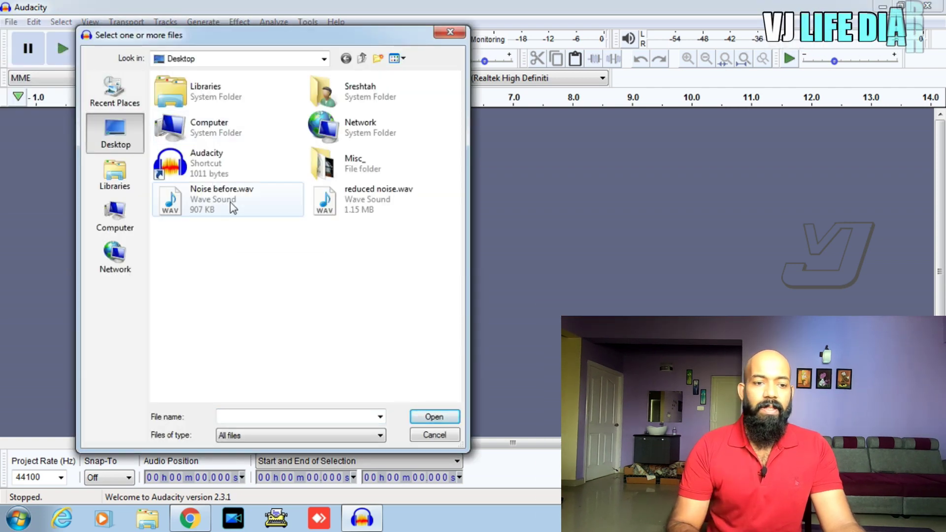
Import Noise before.wav, reading the file directly from its original location.
{"action": "left_click", "coordinate": [223, 203]}
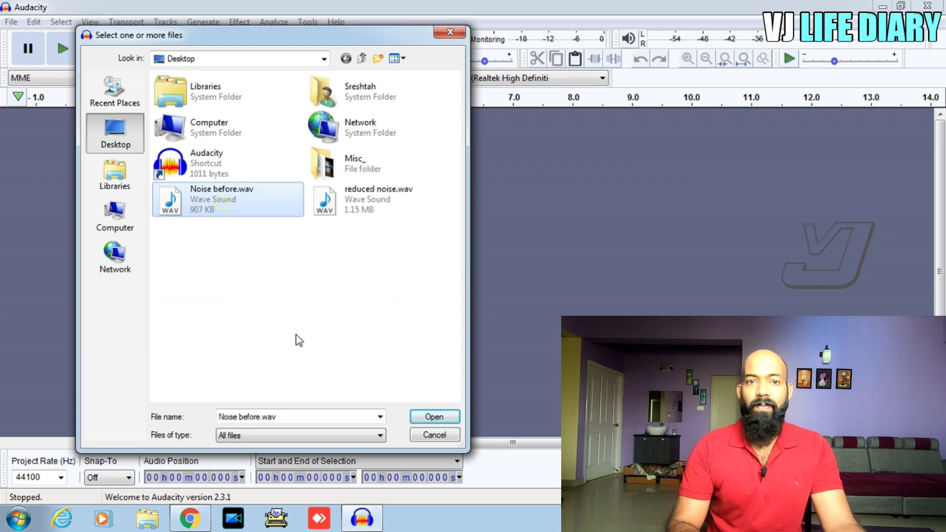
{"action": "left_click", "coordinate": [430, 418]}
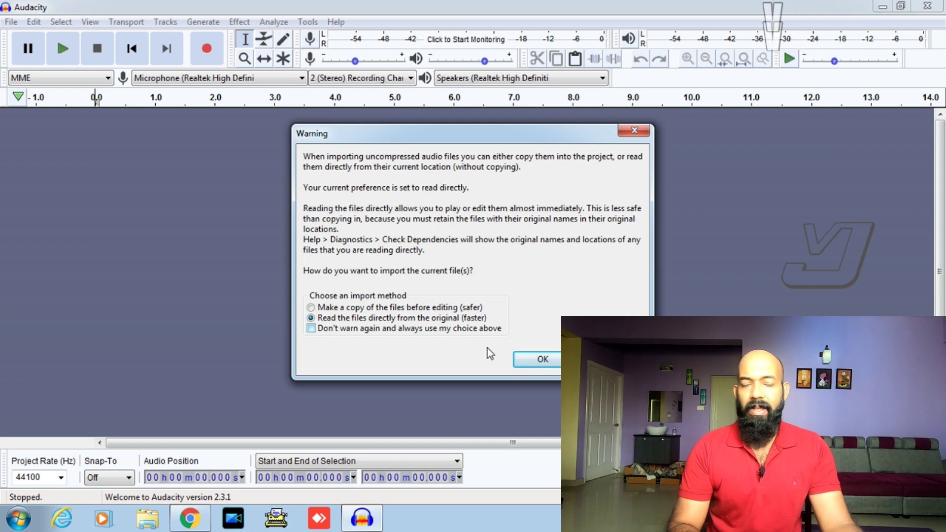
{"action": "left_click", "coordinate": [542, 361]}
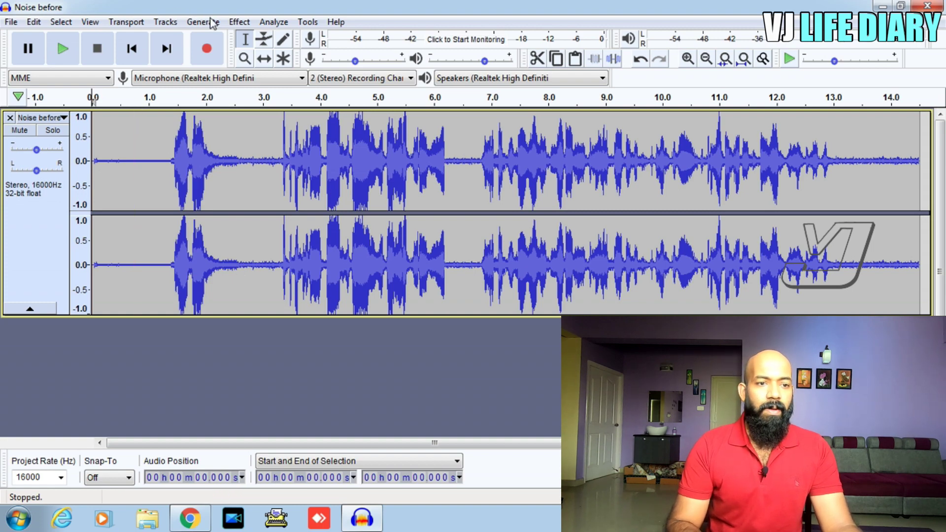
Select the noise-only first 1.396 s after Noise Reduction reports no audio selected.
{"action": "left_click", "coordinate": [237, 23]}
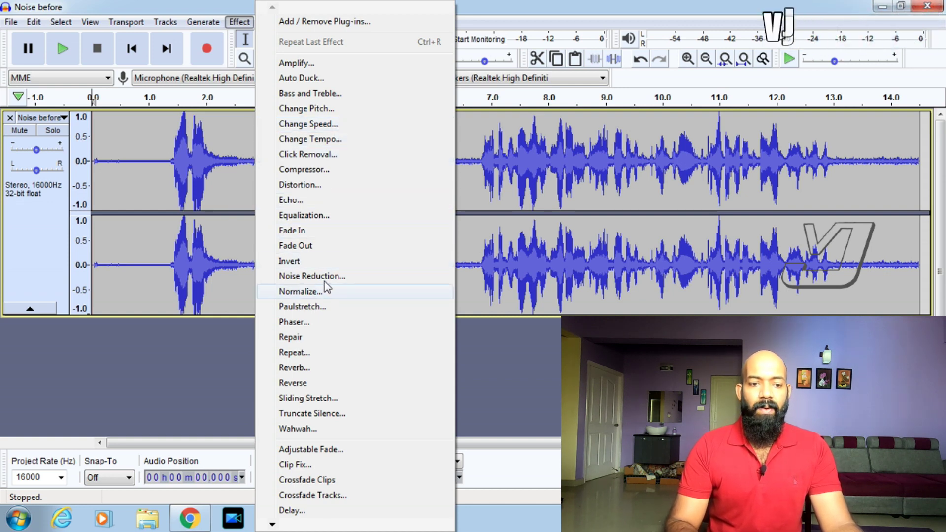
{"action": "left_click", "coordinate": [337, 278]}
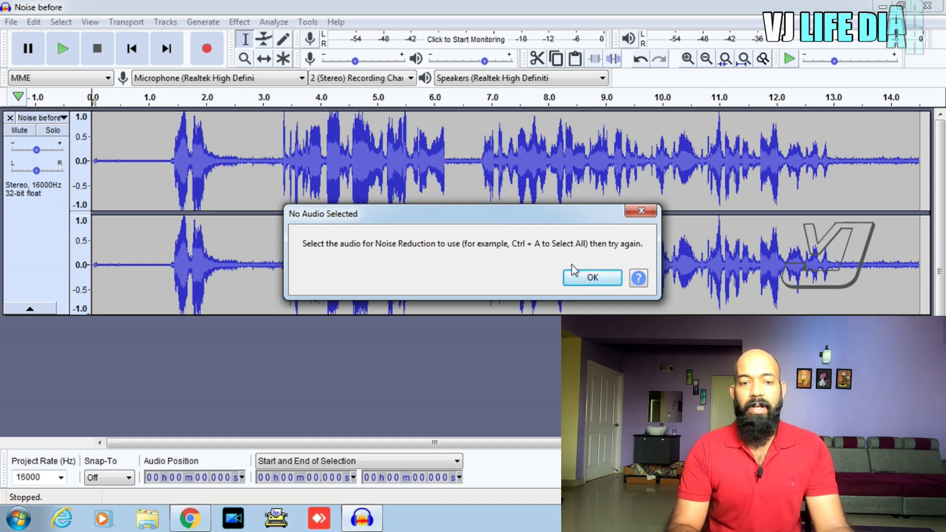
{"action": "left_click", "coordinate": [592, 277]}
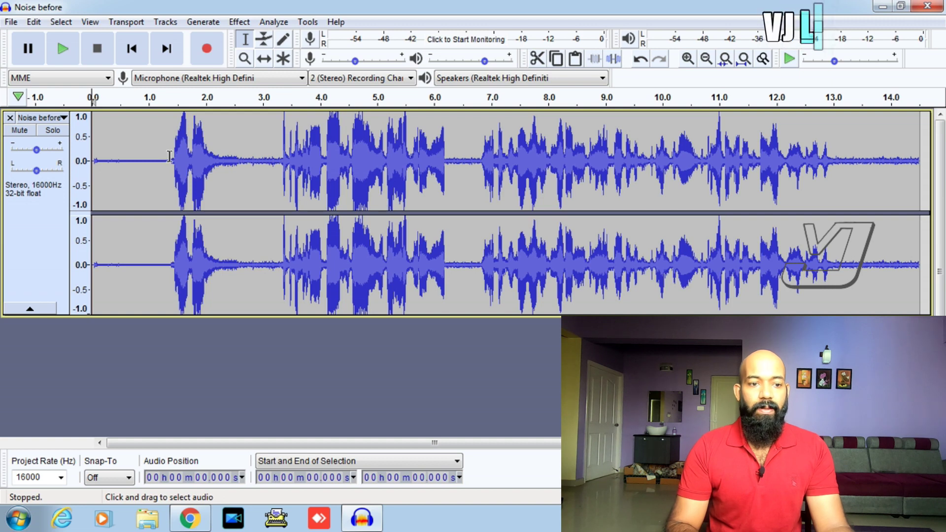
{"action": "left_click_drag", "start_coordinate": [171, 156], "coordinate": [93, 157]}
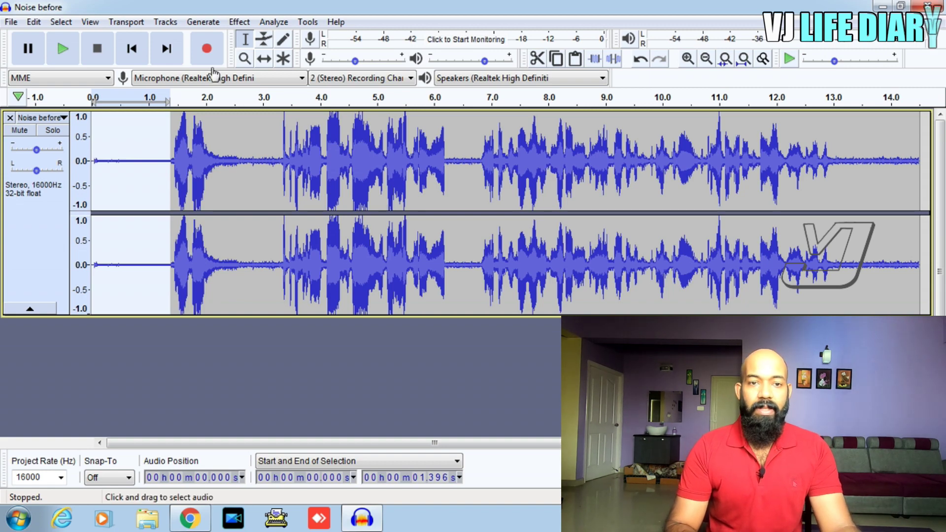
{"action": "left_click", "coordinate": [239, 22]}
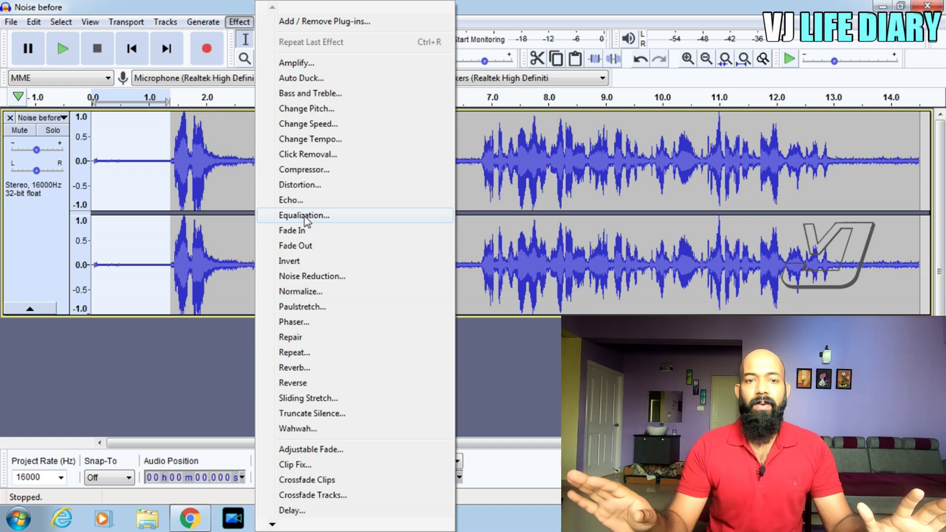
Capture the selected 0–1.396 s as the noise profile with Get Noise Profile.
{"action": "left_click", "coordinate": [308, 277]}
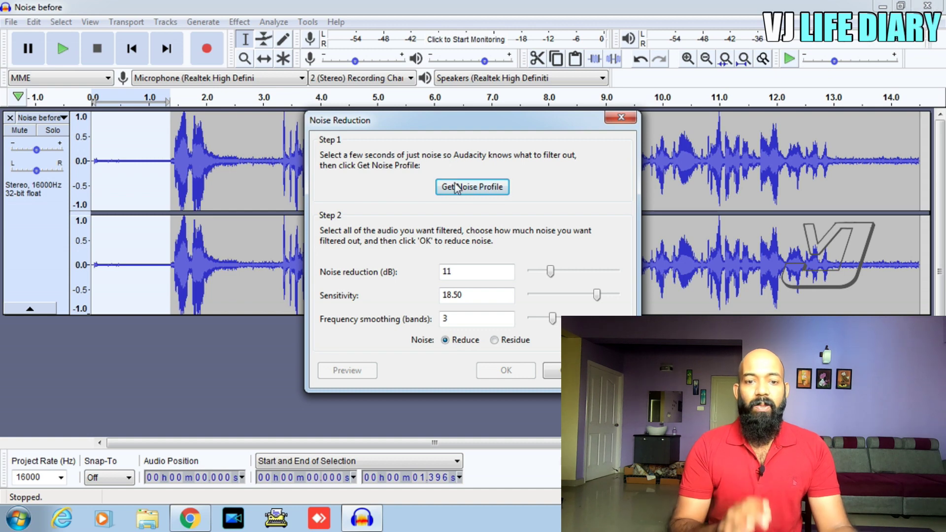
{"action": "left_click", "coordinate": [471, 187]}
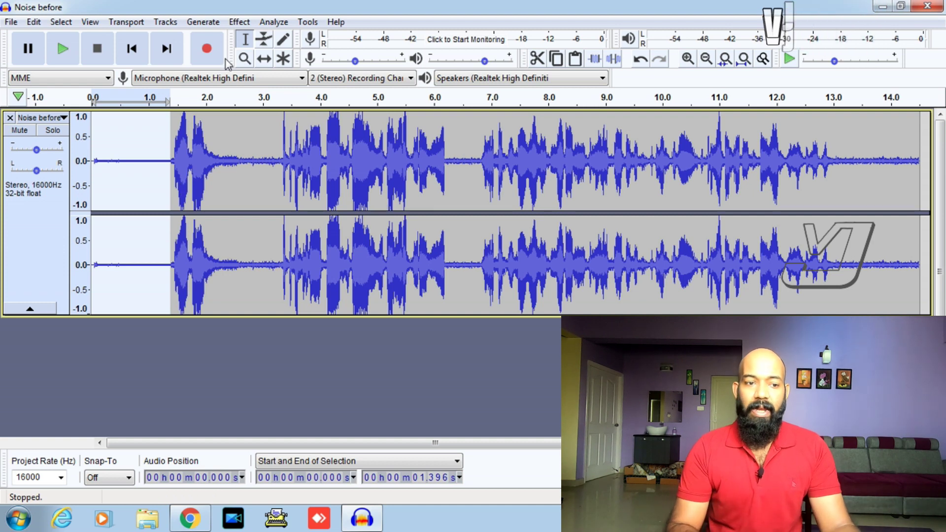
{"action": "left_click", "coordinate": [236, 23]}
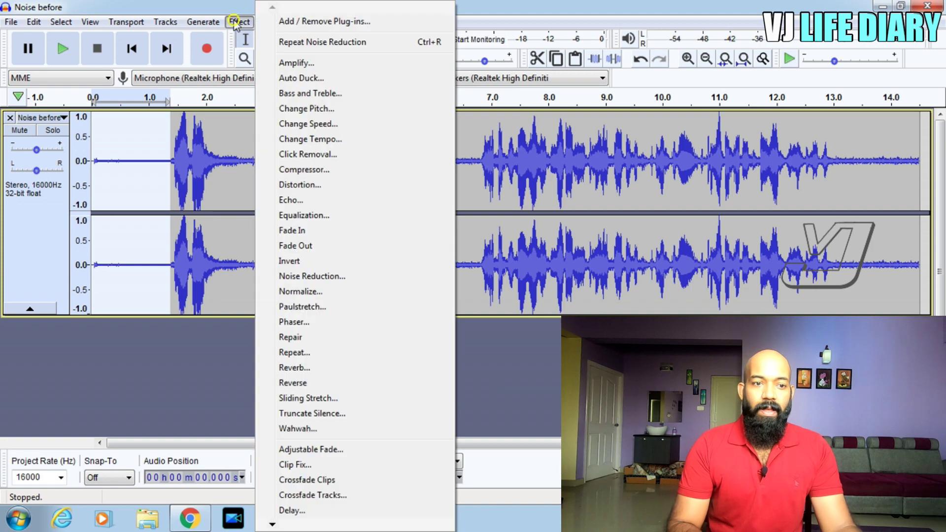
Reopen Noise Reduction and set the noise reduction amount back to 11 dB.
{"action": "left_click", "coordinate": [318, 277]}
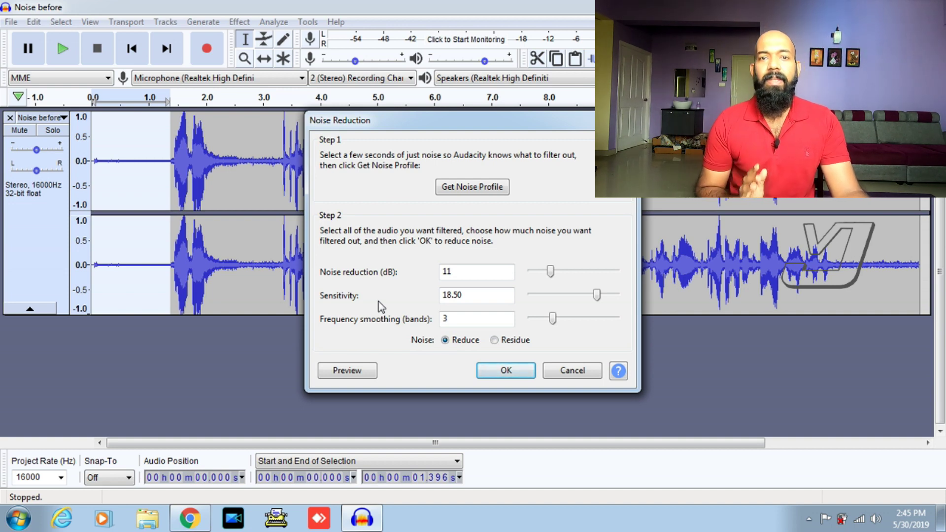
{"action": "left_click", "coordinate": [460, 272]}
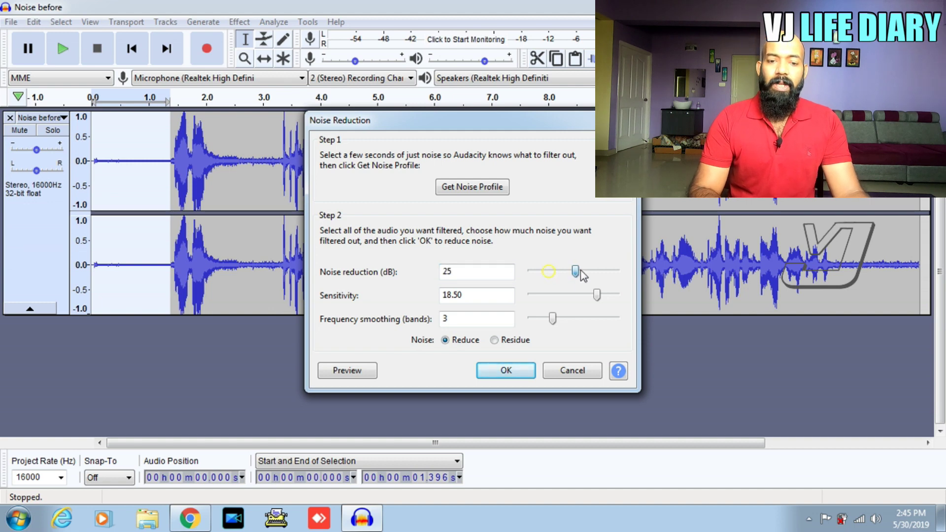
{"action": "left_click_drag", "start_coordinate": [594, 274], "coordinate": [532, 274]}
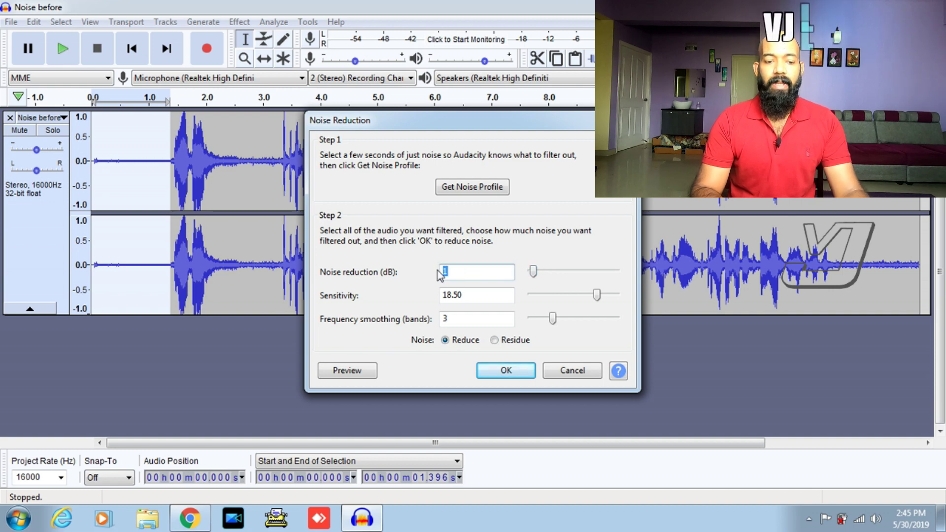
{"action": "type", "text": "11"}
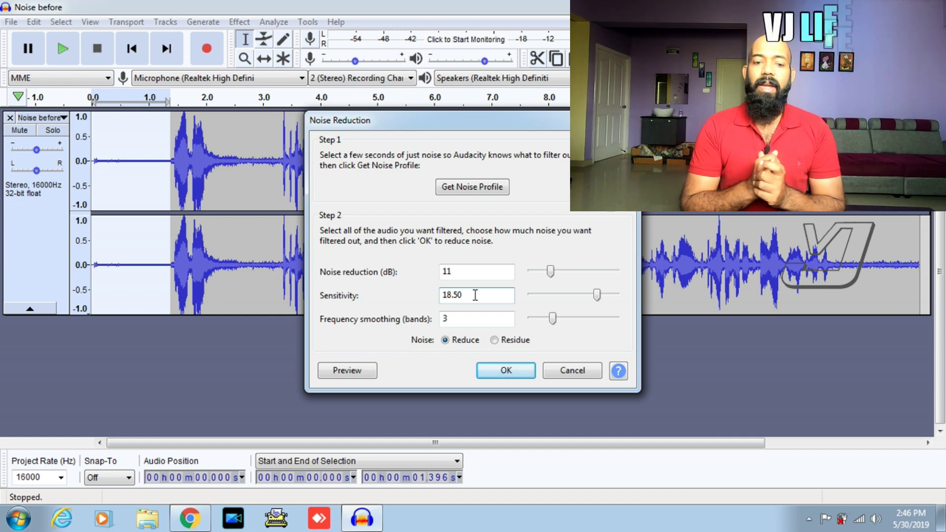
Lower sensitivity to 13.50 and keep frequency smoothing at 3 bands.
{"action": "left_click_drag", "start_coordinate": [469, 295], "coordinate": [442, 295]}
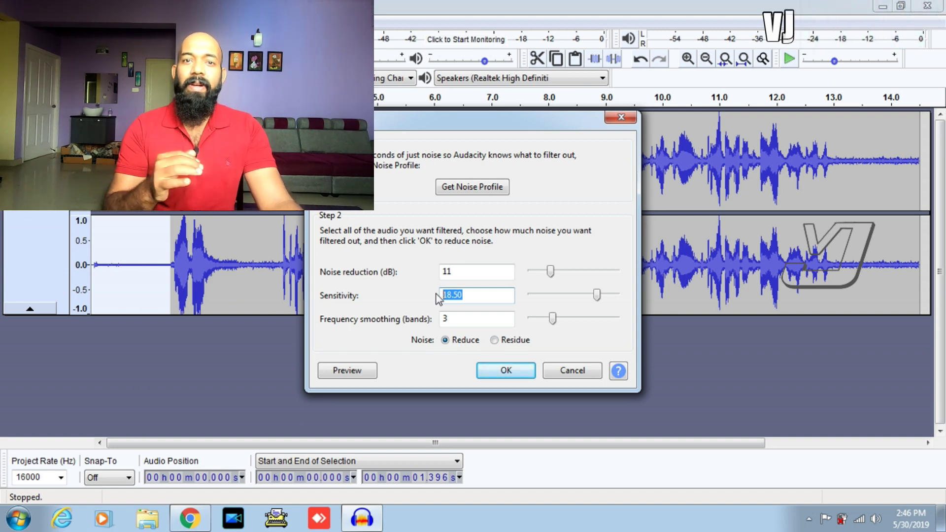
{"action": "left_click_drag", "start_coordinate": [598, 296], "coordinate": [582, 299]}
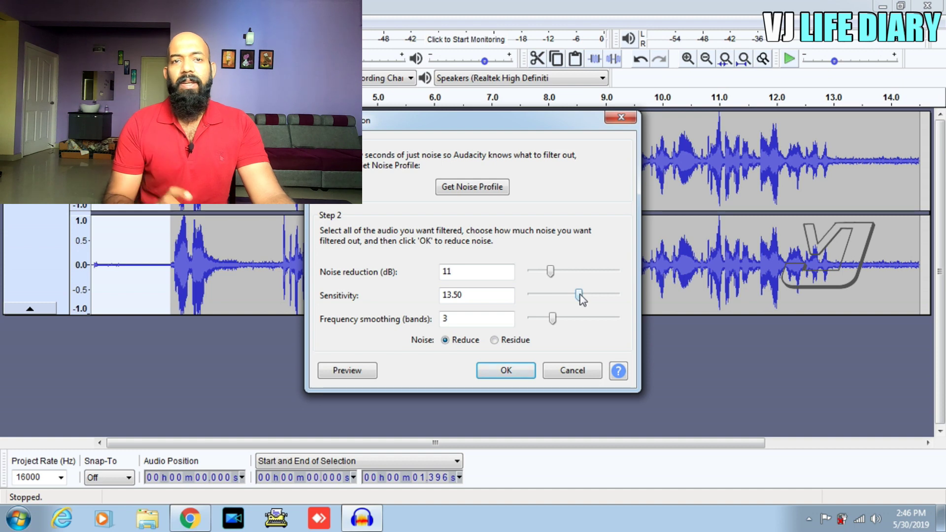
{"action": "double_click", "coordinate": [460, 317]}
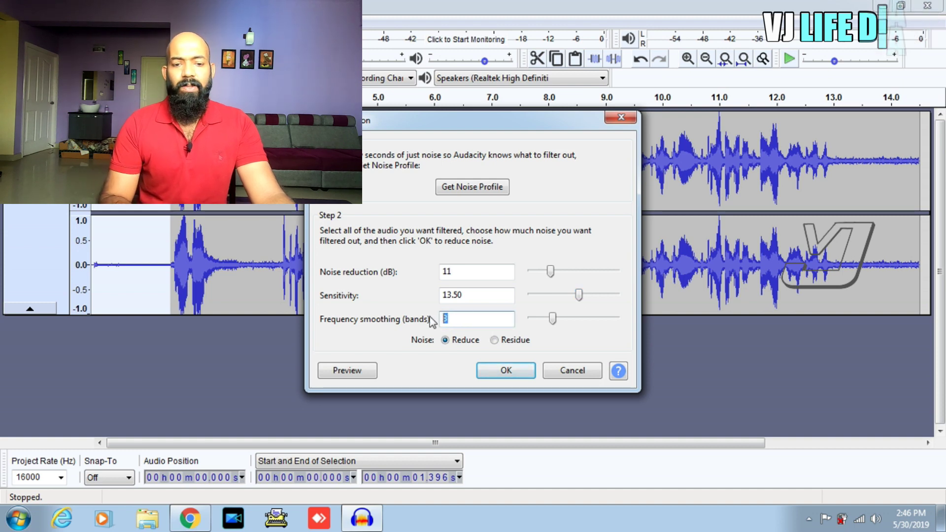
{"action": "left_click", "coordinate": [456, 323]}
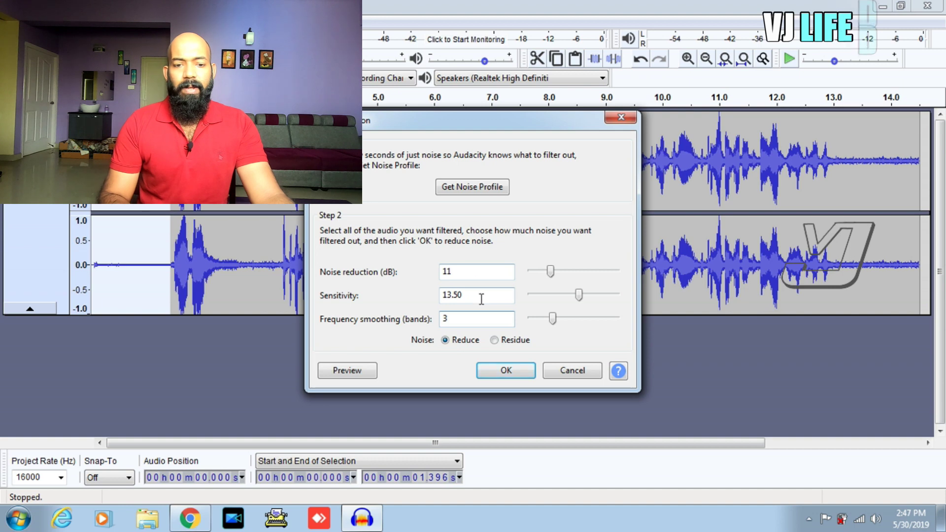
Apply Noise Reduction to the whole 14.515 s track, then play back the cleaned audio.
{"action": "left_click", "coordinate": [501, 374]}
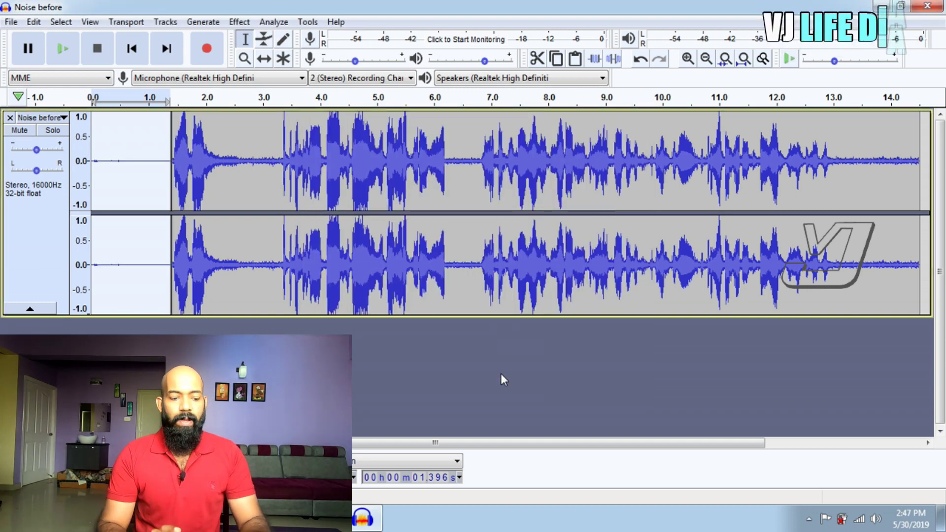
{"action": "key", "text": "ctrl+a"}
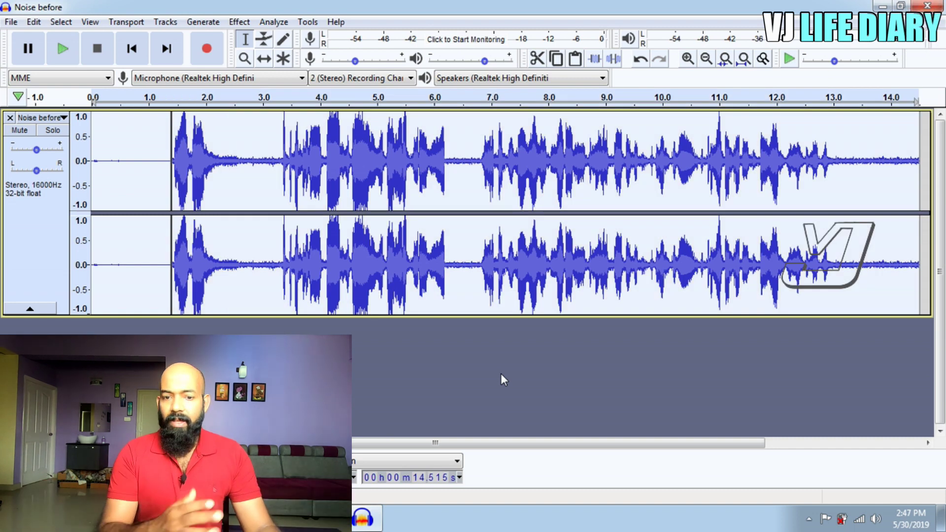
{"action": "left_click", "coordinate": [236, 23]}
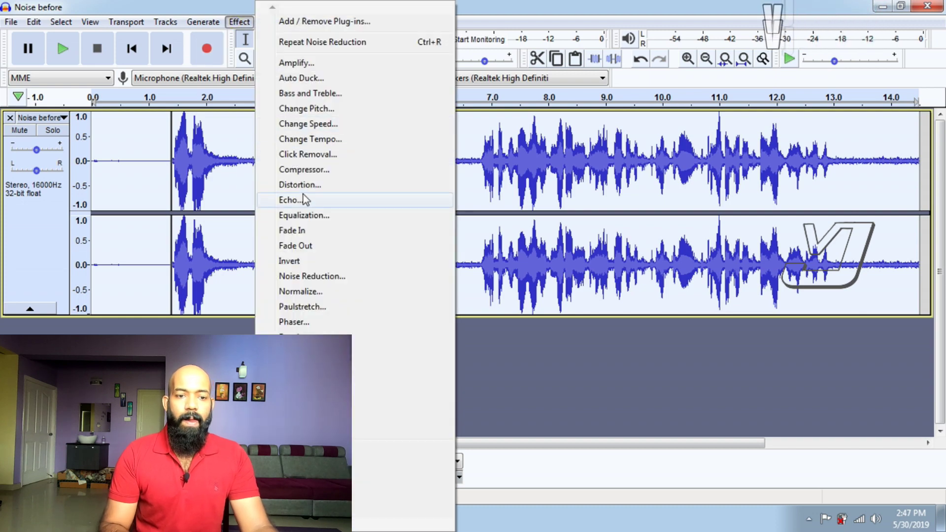
{"action": "left_click", "coordinate": [315, 277]}
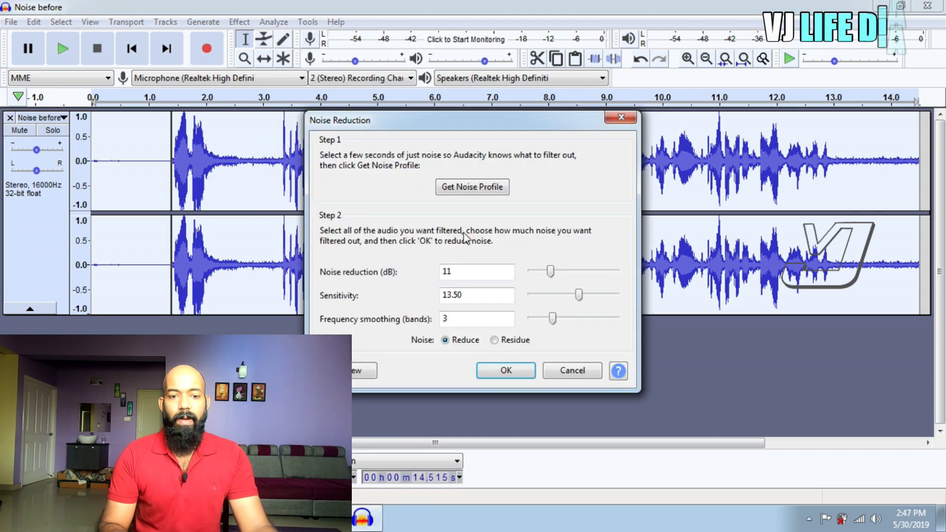
{"action": "left_click", "coordinate": [507, 372]}
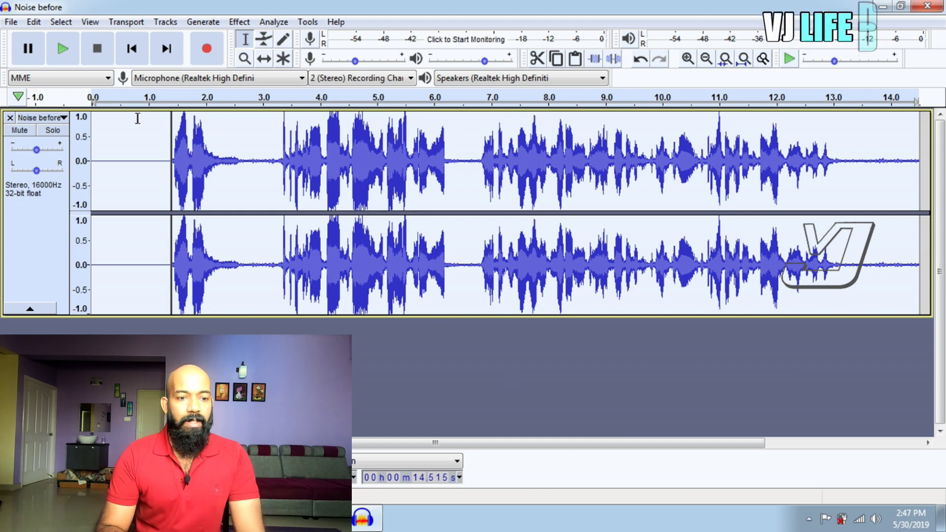
{"action": "left_click", "coordinate": [62, 49]}
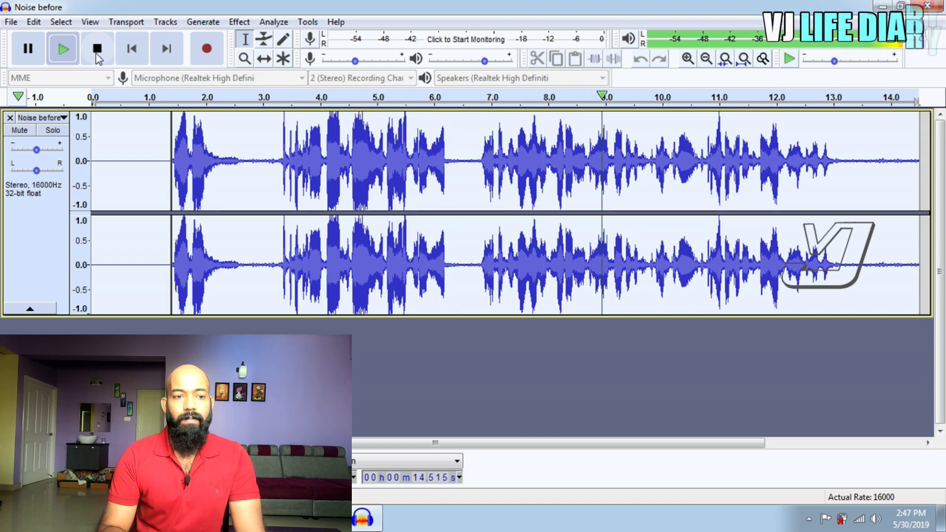
{"action": "left_click", "coordinate": [100, 54]}
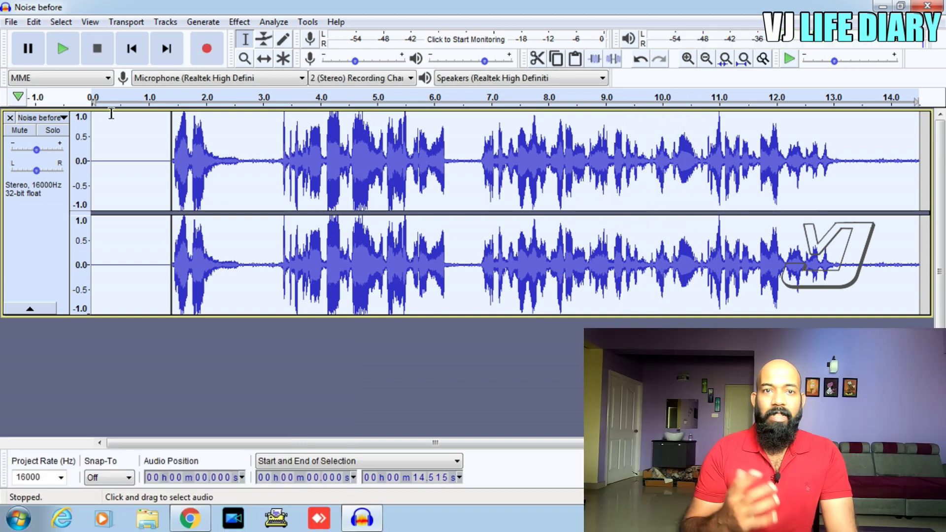
Export the cleaned audio as WAV to the Desktop as Noise after.wav, then minimize Audacity.
{"action": "left_click", "coordinate": [11, 21]}
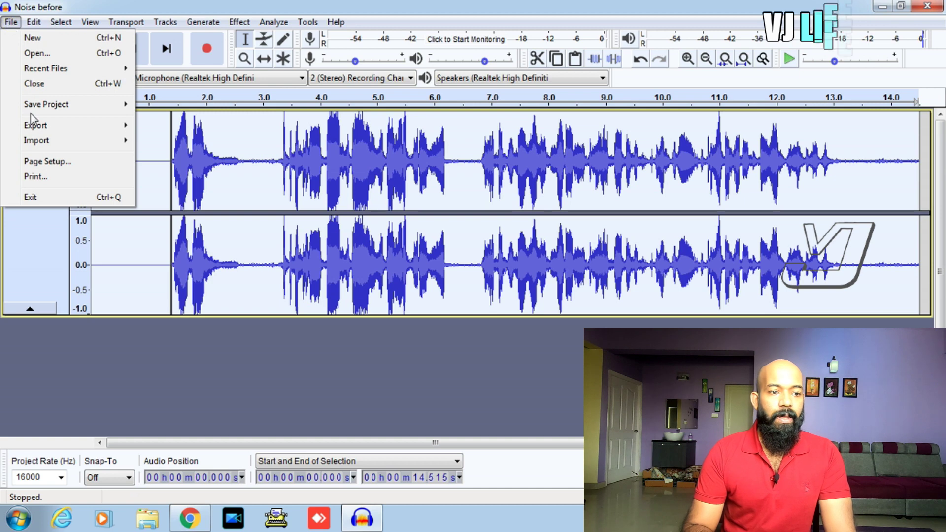
{"action": "mouse_move", "coordinate": [36, 125]}
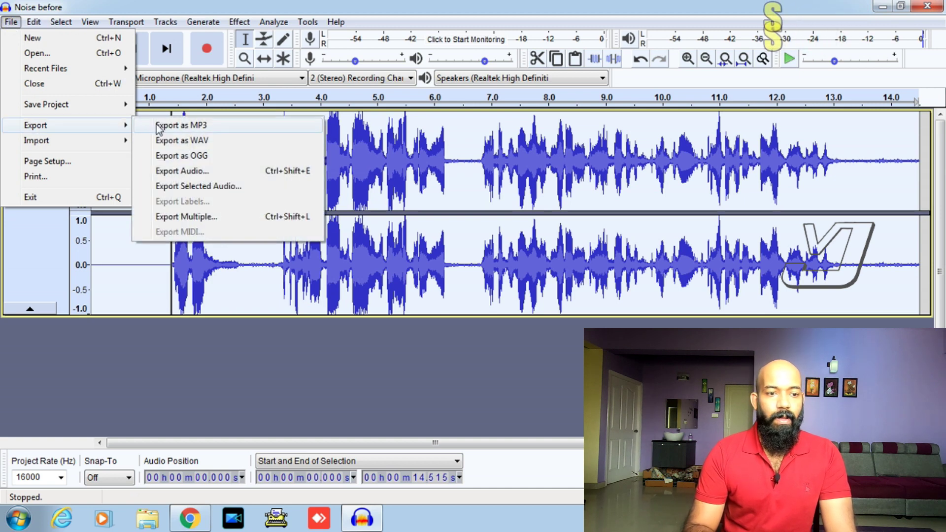
{"action": "left_click", "coordinate": [185, 142]}
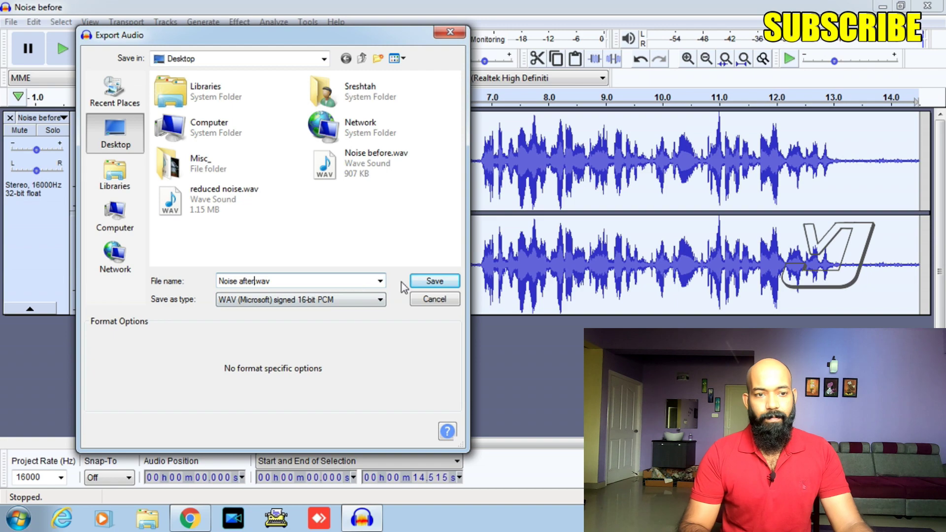
{"action": "left_click", "coordinate": [430, 284]}
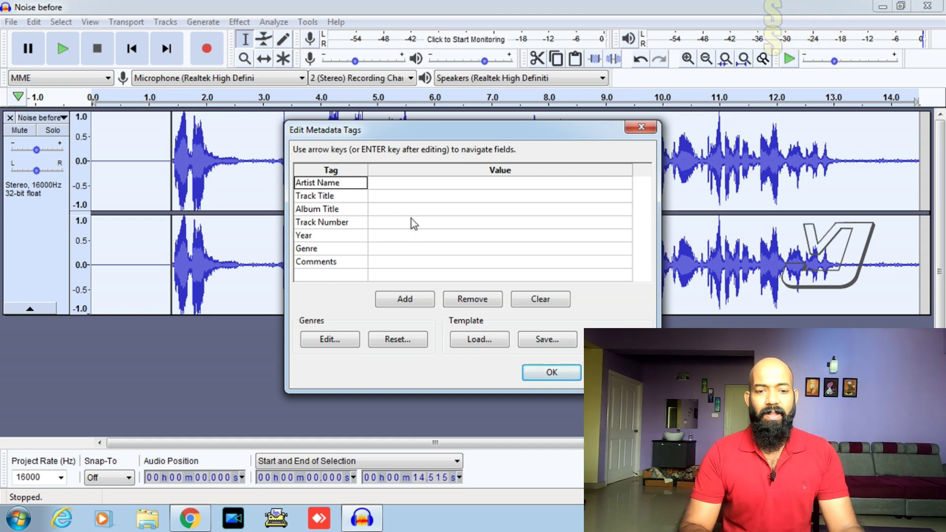
{"action": "left_click", "coordinate": [546, 376]}
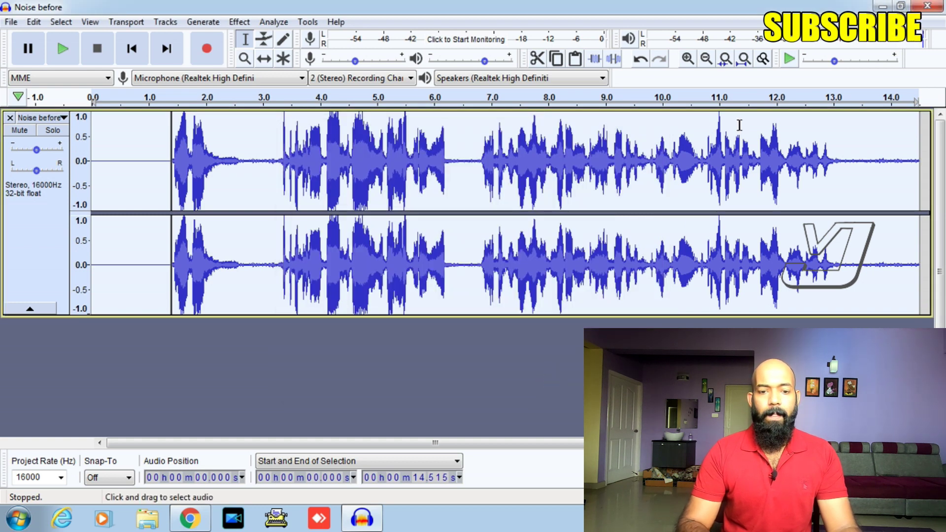
{"action": "left_click", "coordinate": [882, 6]}
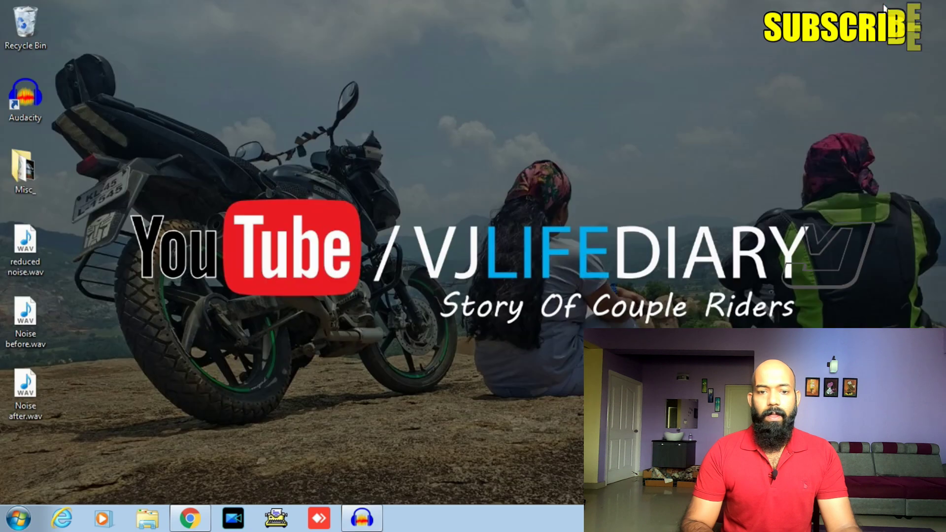
Play Noise after.wav in Windows Media Player with system volume raised to 89.
{"action": "double_click", "coordinate": [25, 394]}
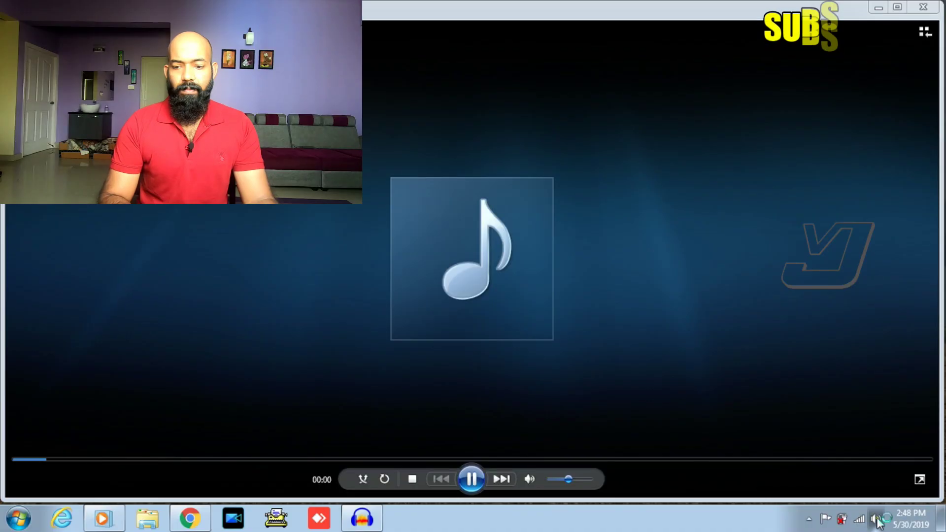
{"action": "left_click", "coordinate": [876, 519]}
{"action": "left_click_drag", "start_coordinate": [872, 367], "coordinate": [872, 350]}
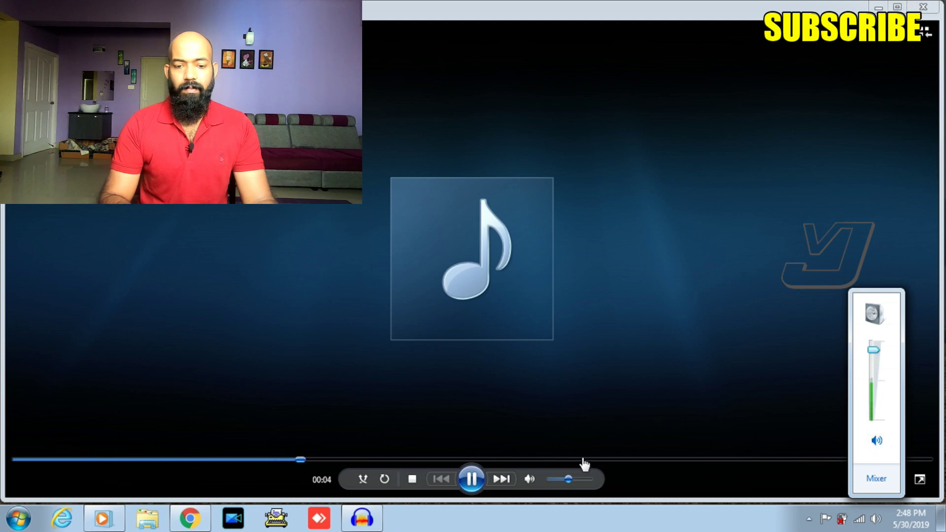
{"action": "left_click", "coordinate": [420, 478]}
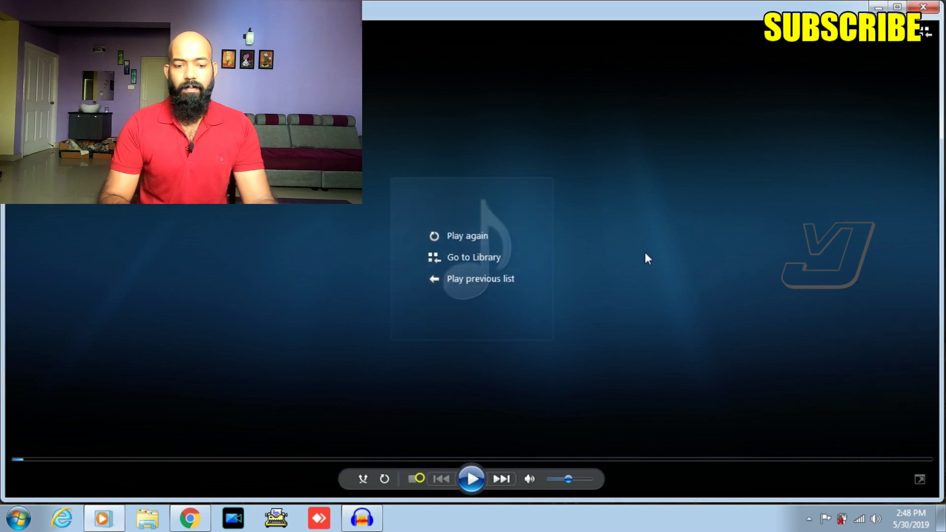
{"action": "left_click", "coordinate": [879, 7]}
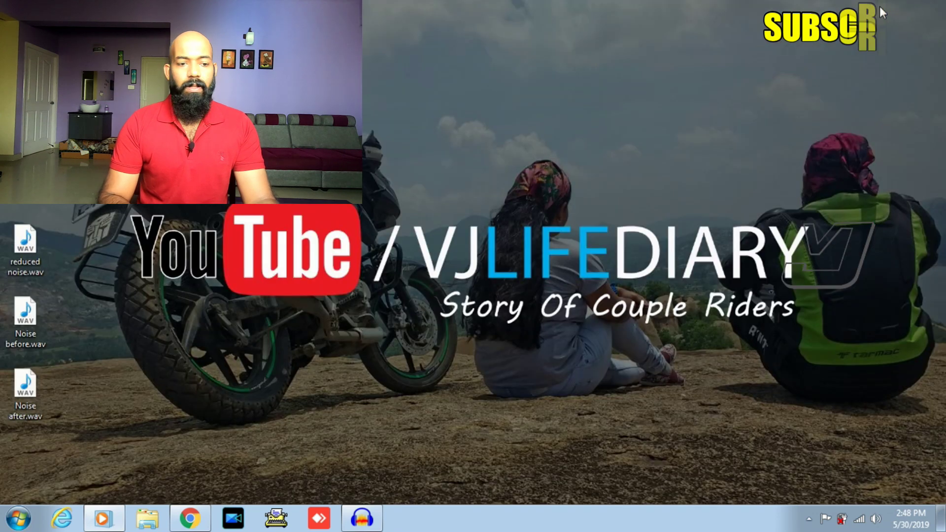
Play Noise before.wav for comparison, close the player and return to Audacity.
{"action": "double_click", "coordinate": [34, 317]}
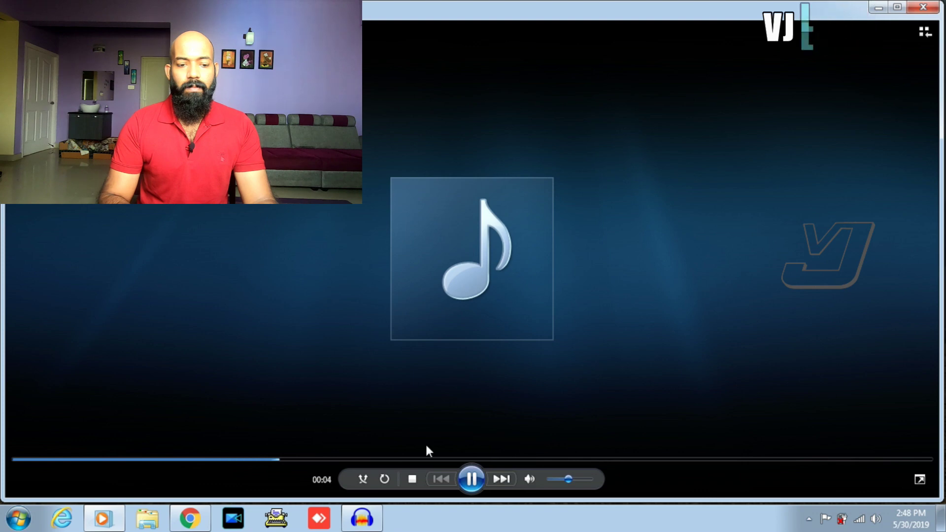
{"action": "left_click", "coordinate": [410, 478]}
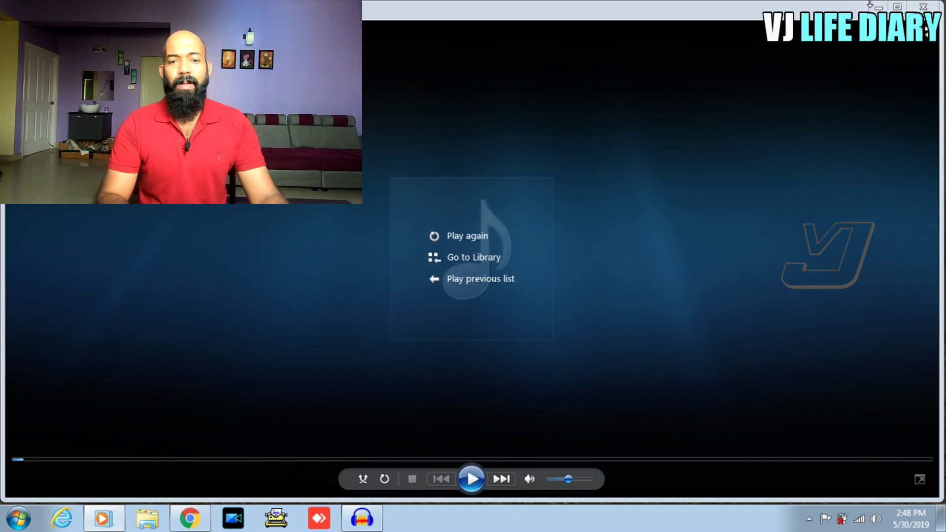
{"action": "left_click", "coordinate": [923, 7]}
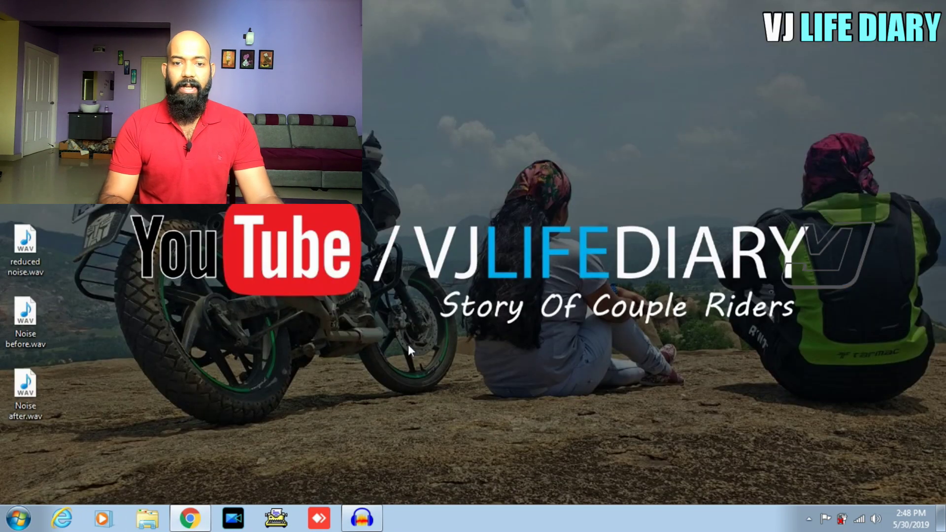
{"action": "left_click", "coordinate": [362, 519]}
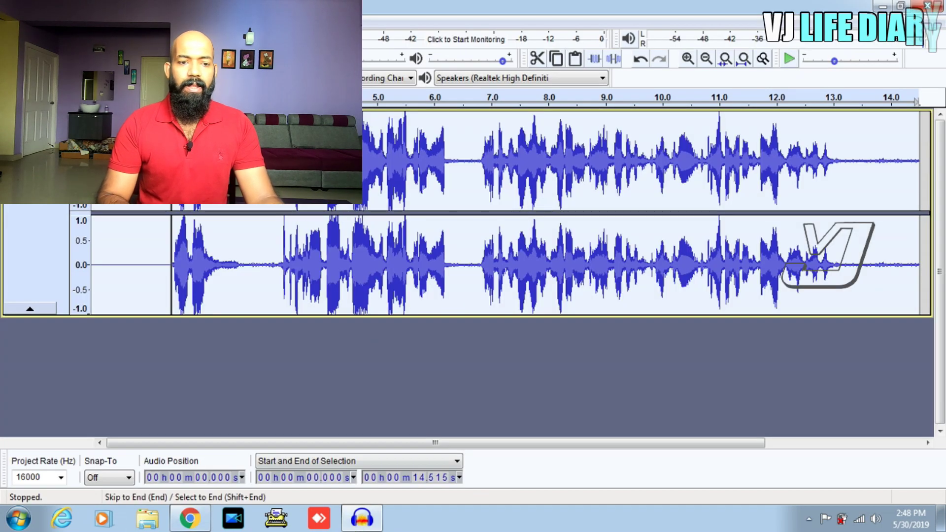
{"action": "left_click", "coordinate": [269, 20]}
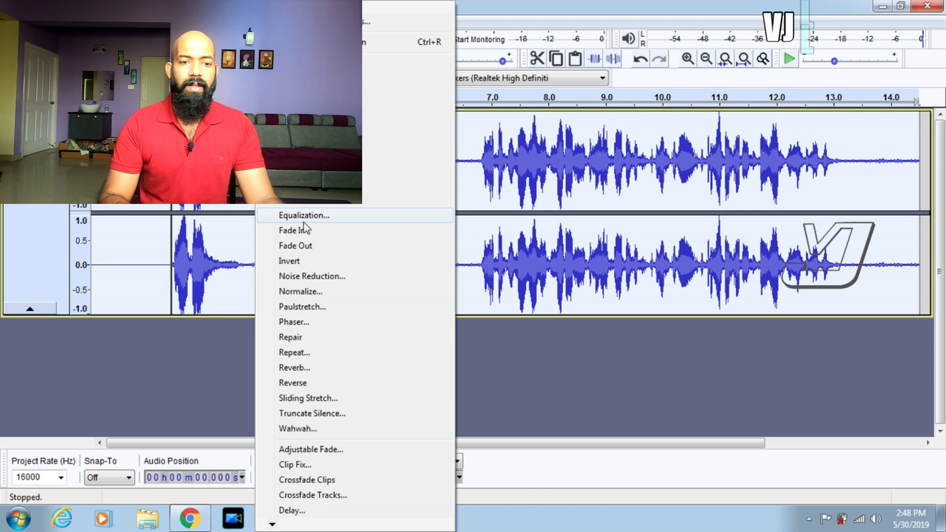
{"action": "left_click", "coordinate": [322, 278]}
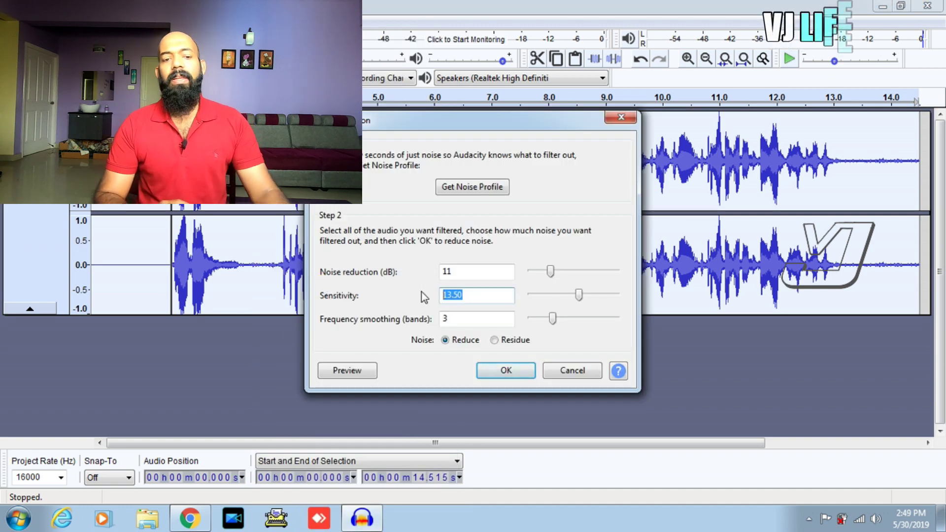
{"action": "left_click_drag", "start_coordinate": [580, 295], "coordinate": [598, 299]}
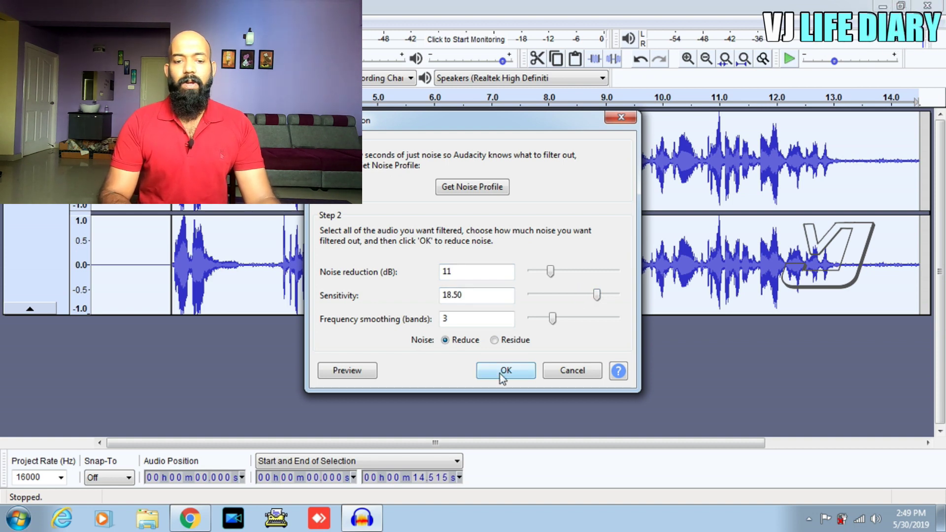
{"action": "left_click", "coordinate": [561, 373]}
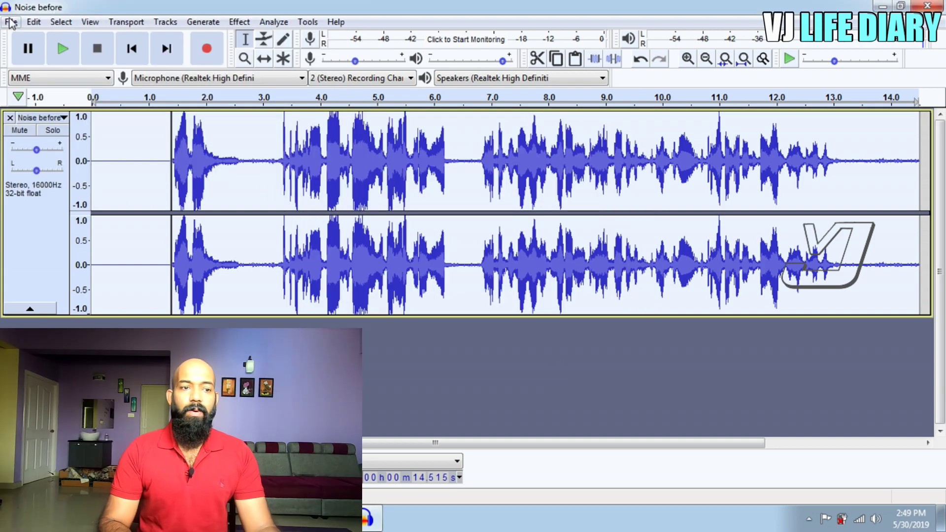